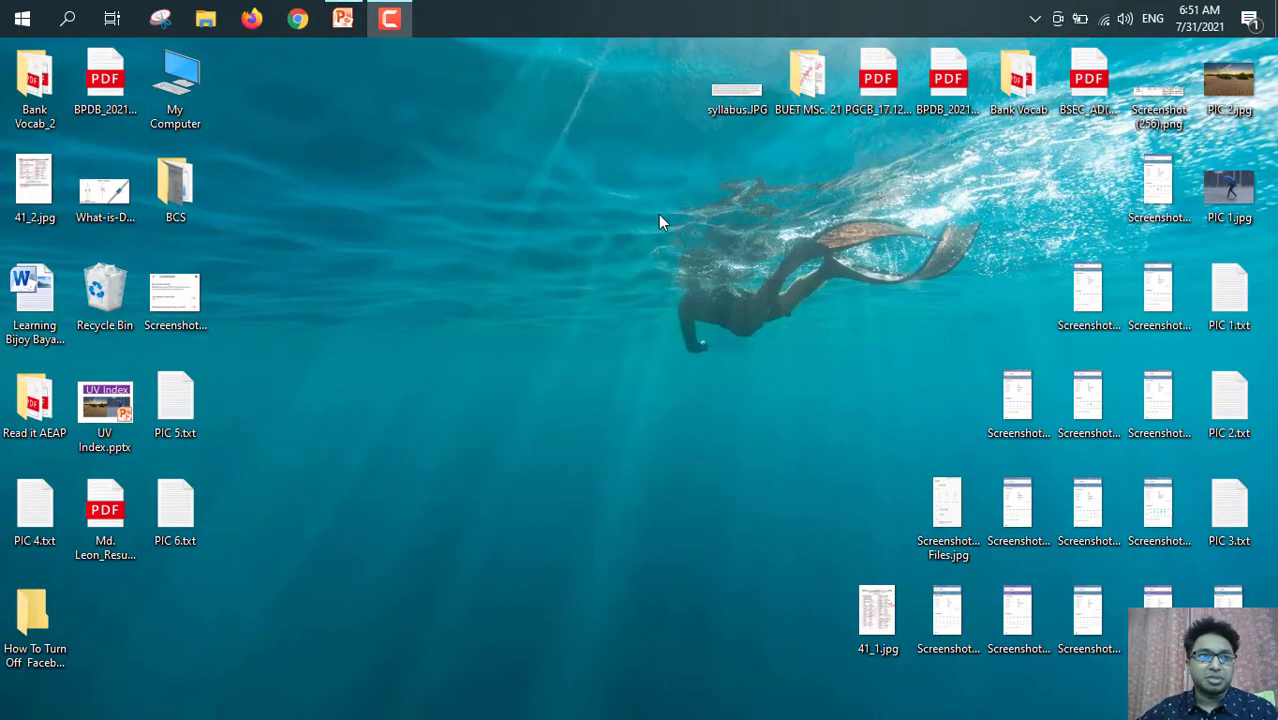
# - Go to System > Clipboard in Windows Settings and switch clipboard history on
pyautogui.click(23, 20)
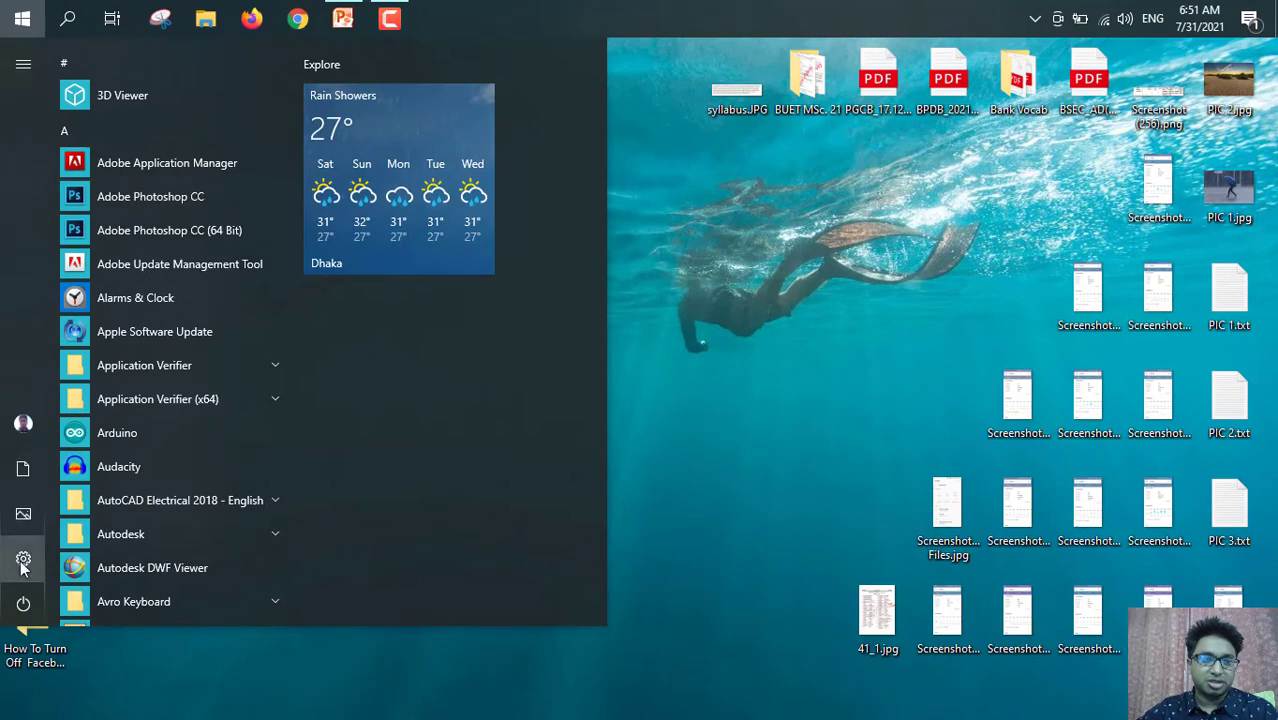
pyautogui.moveTo(23, 566)
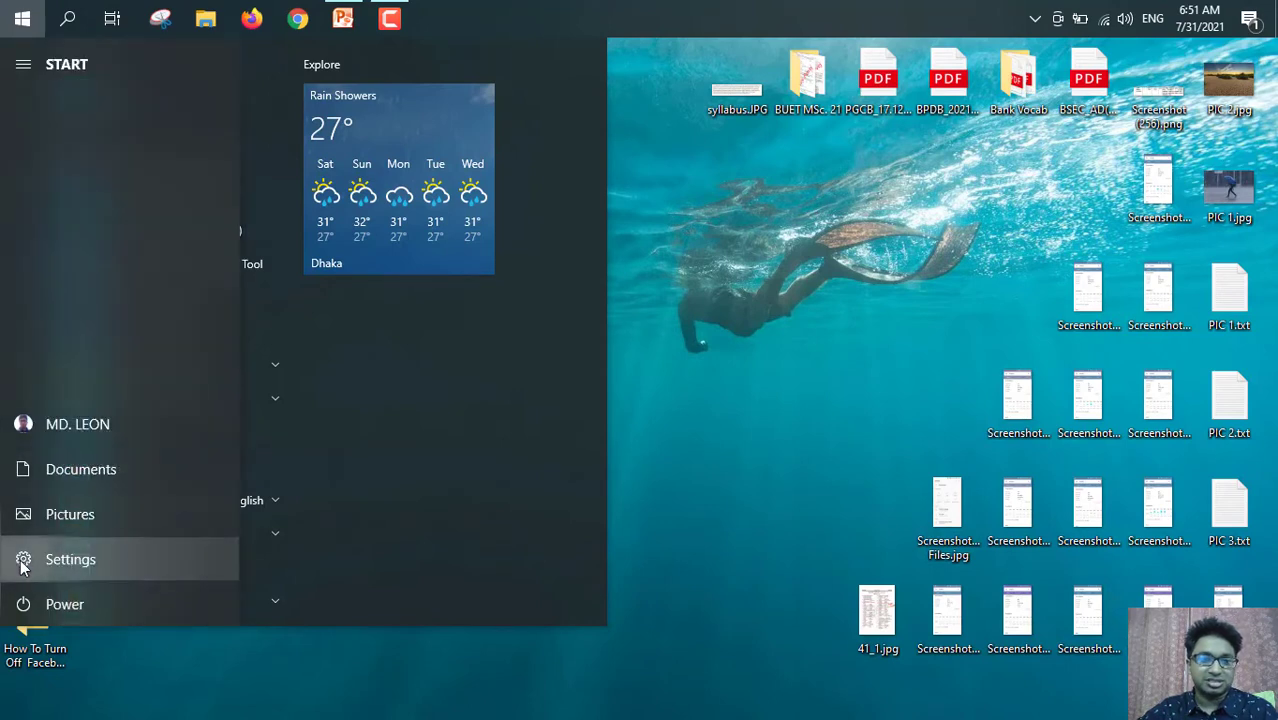
pyautogui.click(23, 563)
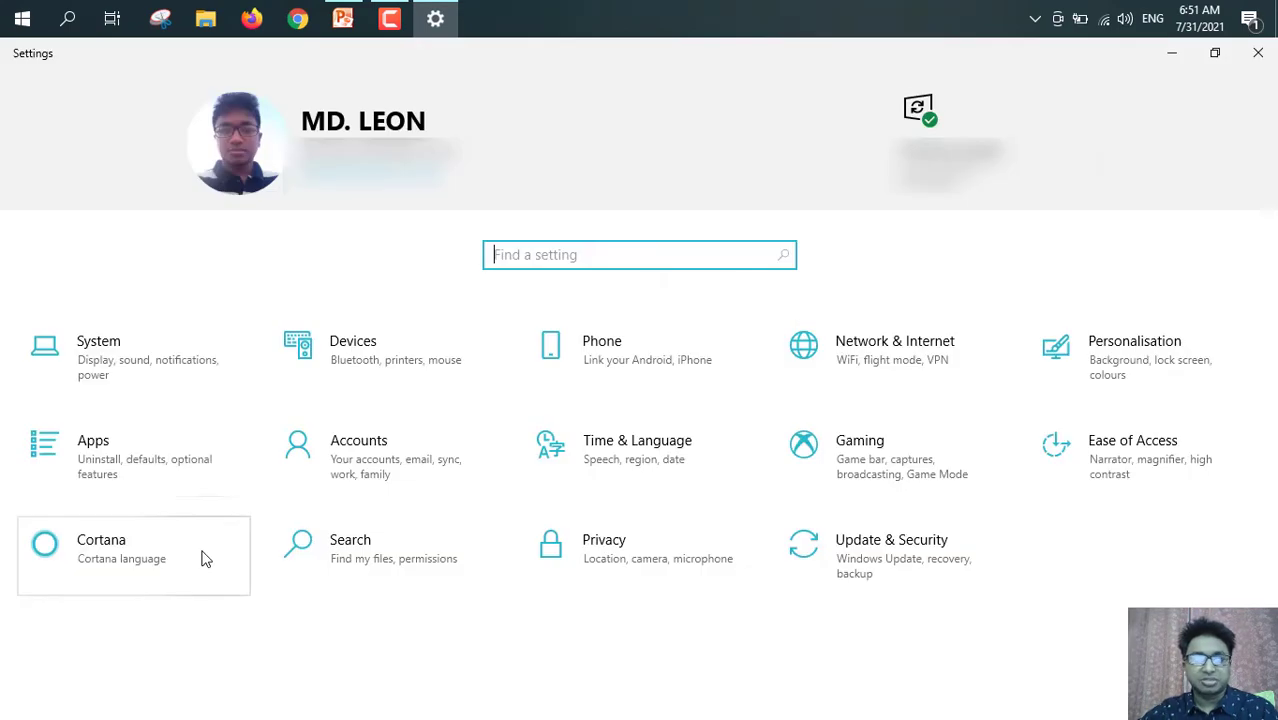
pyautogui.click(127, 360)
pyautogui.scroll(-3, 131, 465)
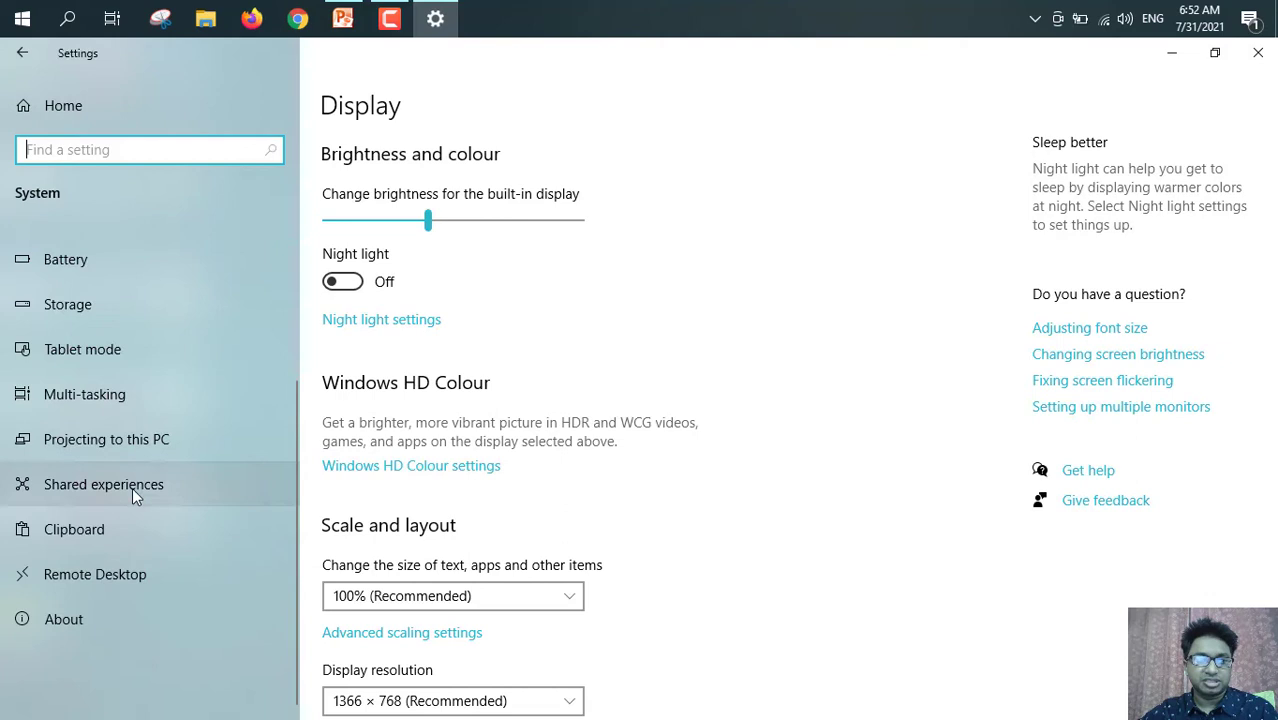
pyautogui.click(97, 530)
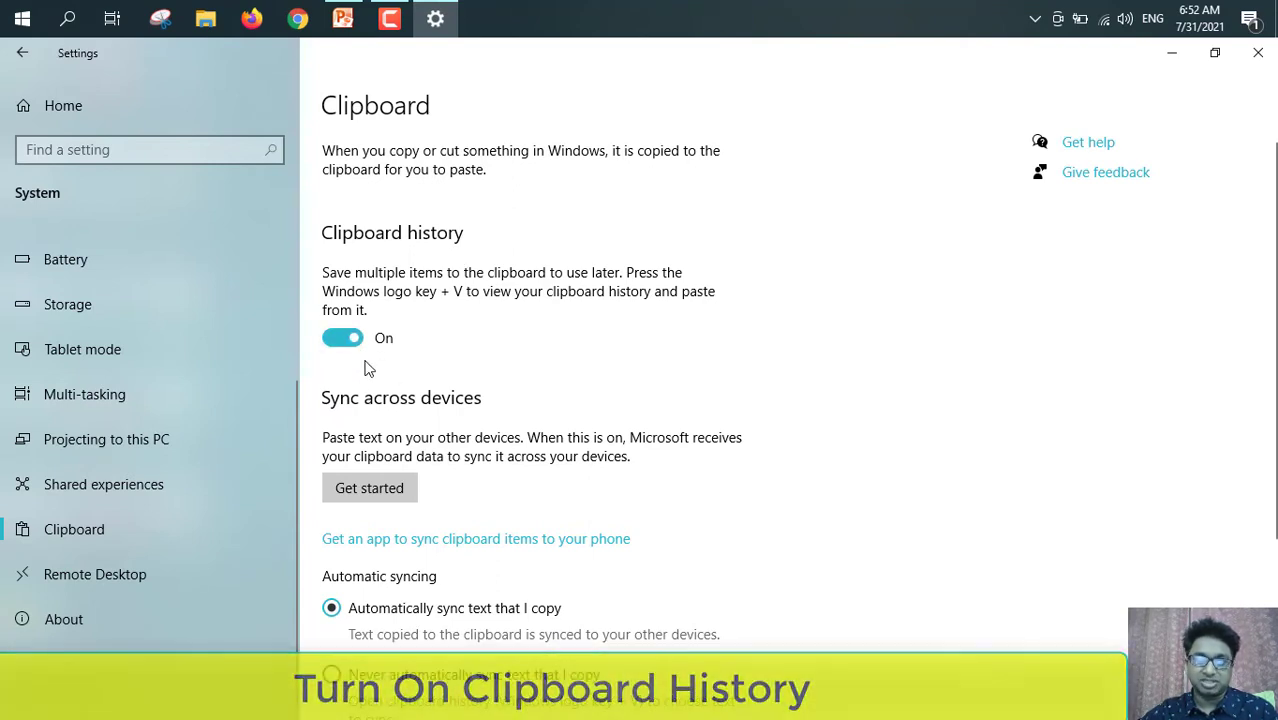
pyautogui.scroll(-2, 644, 345)
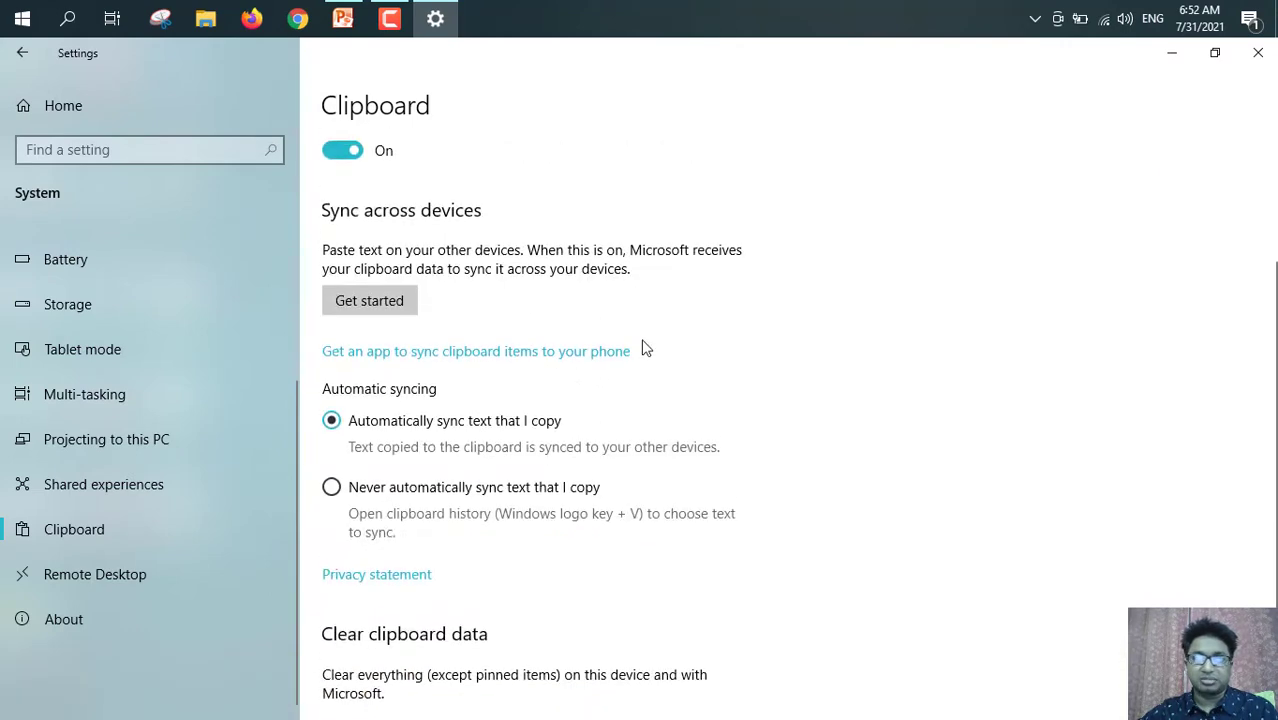
pyautogui.scroll(2, 644, 345)
# - Minimize Settings, bring up UV Index.pptx, and view the still-empty clipboard history panel
pyautogui.click(1173, 55)
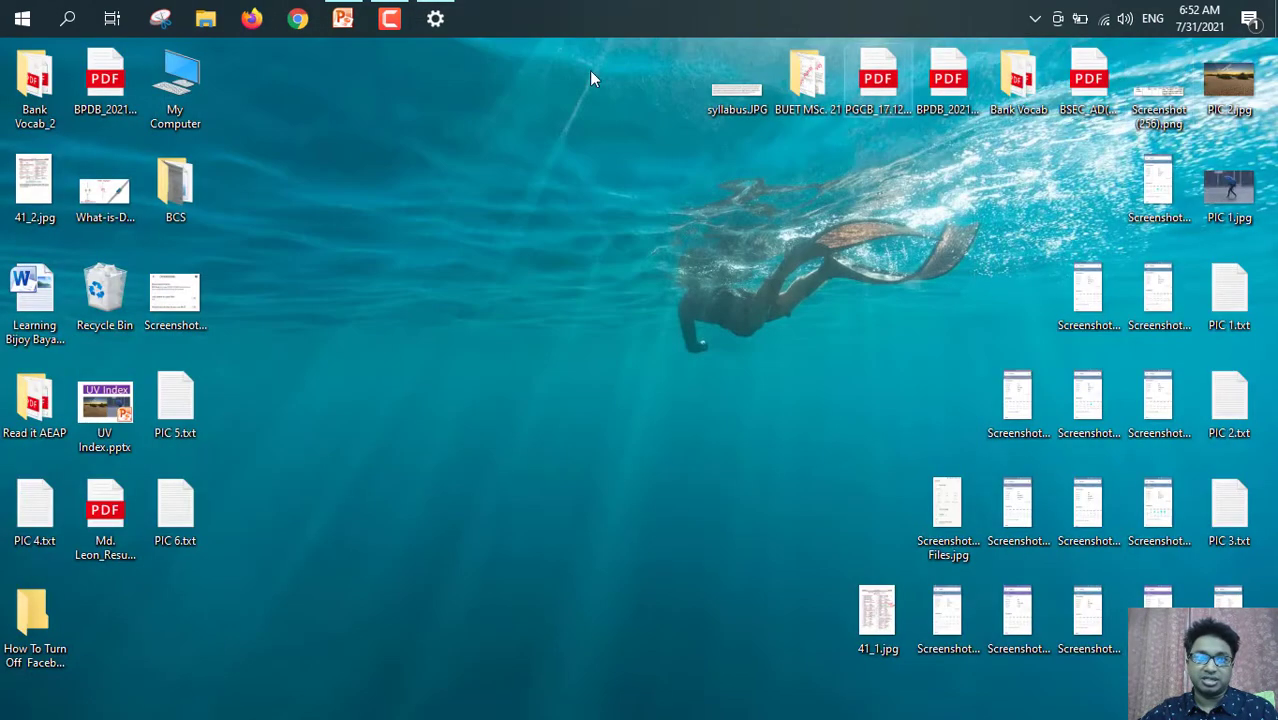
pyautogui.click(342, 22)
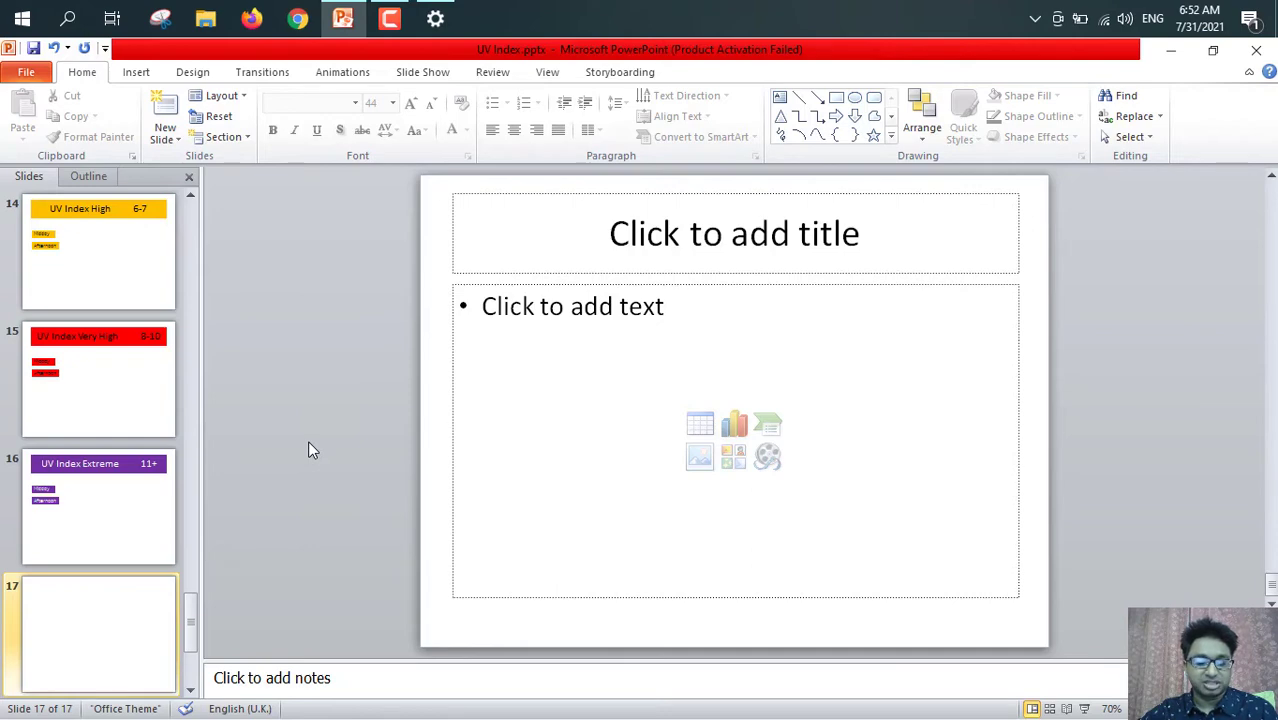
pyautogui.press('super+v')
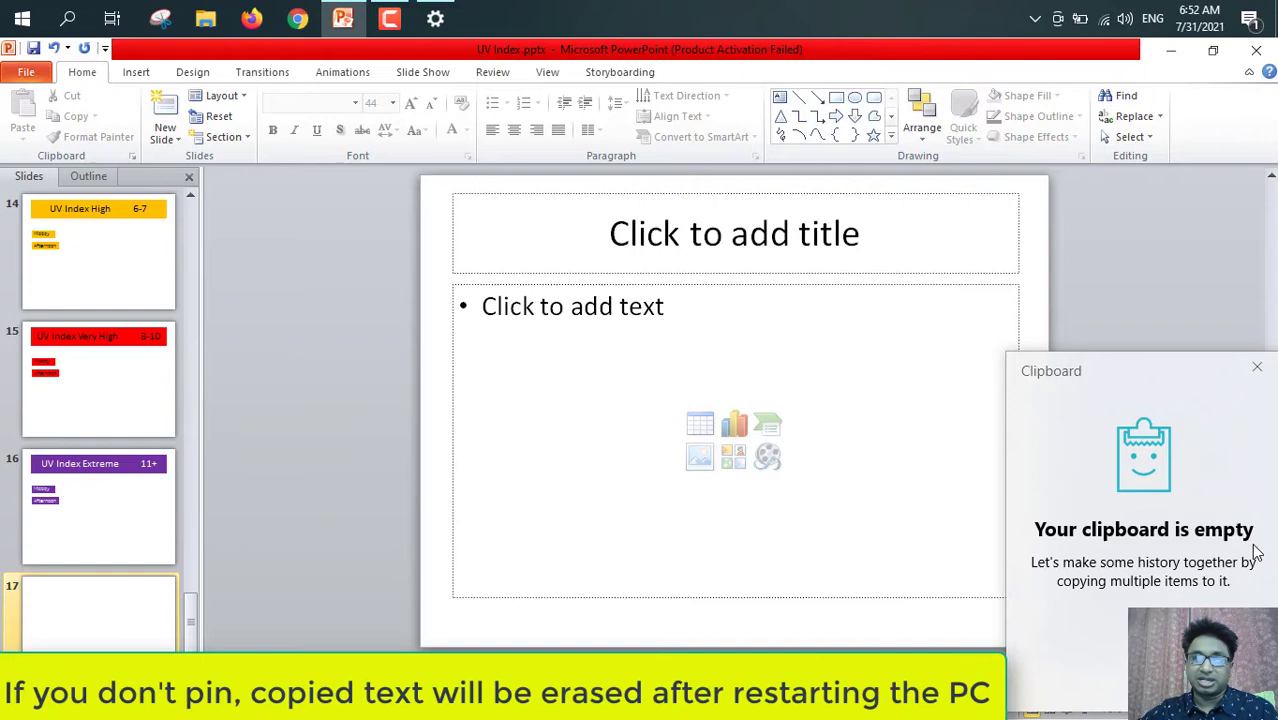
# - Copy the 'UV Index Extreme 11+' title from slide 16 and confirm it in clipboard history
pyautogui.click(98, 505)
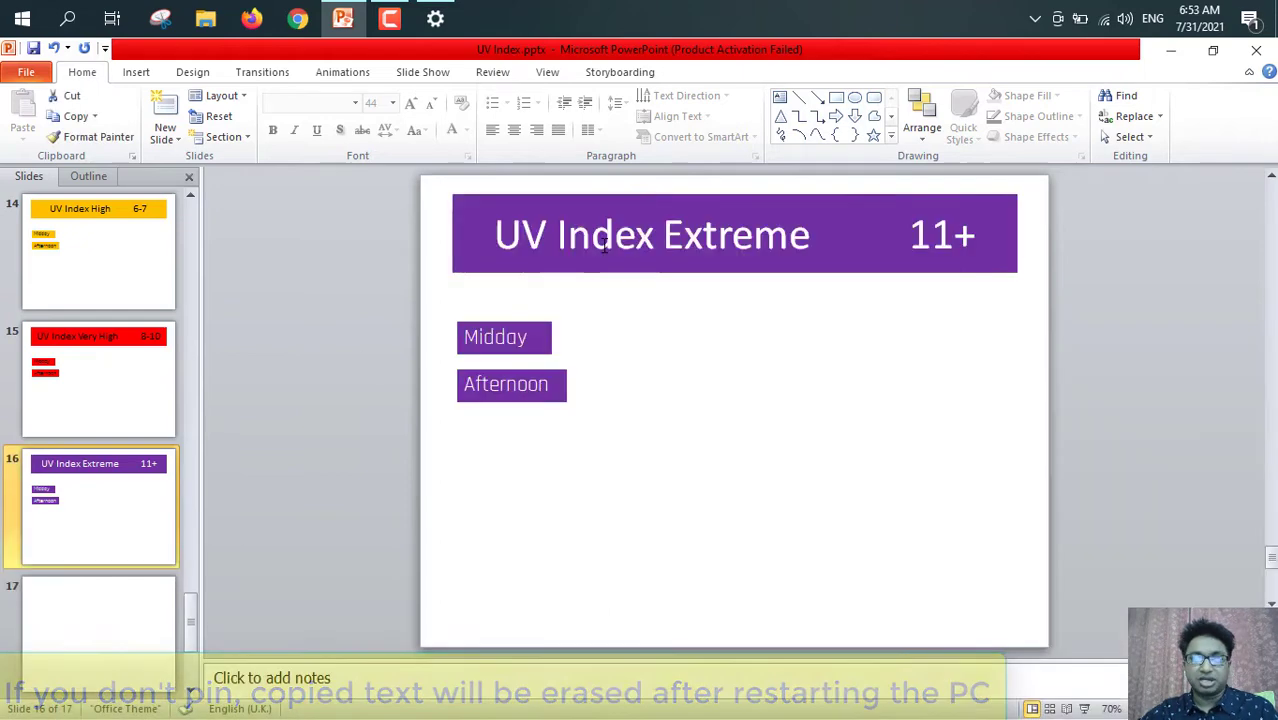
pyautogui.click(609, 235)
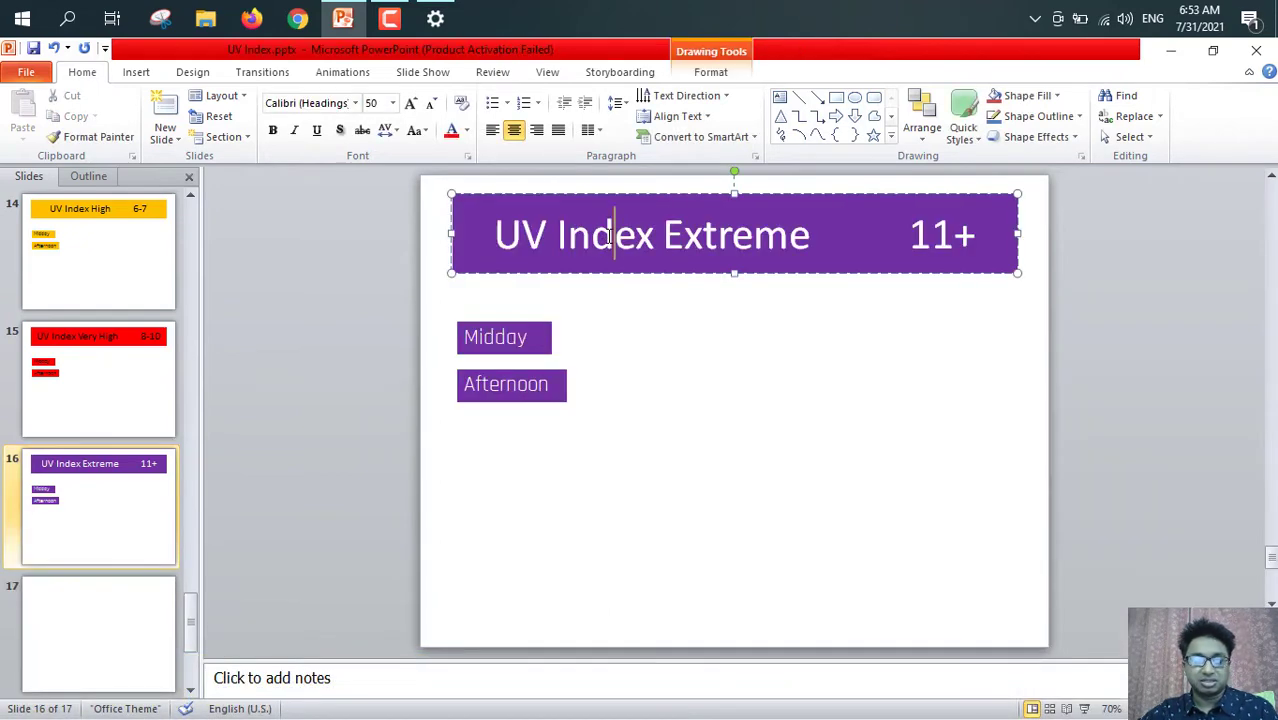
pyautogui.hotkey('ctrl', 'a')
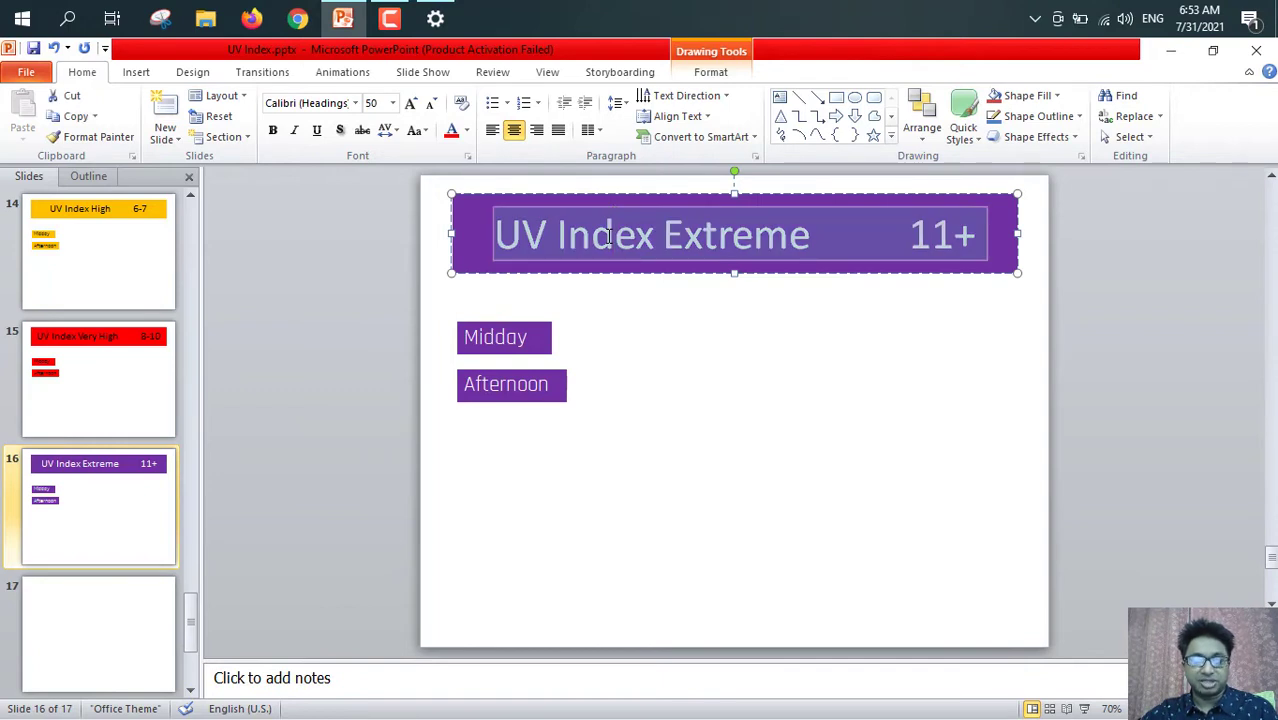
pyautogui.hotkey('ctrl', 'c')
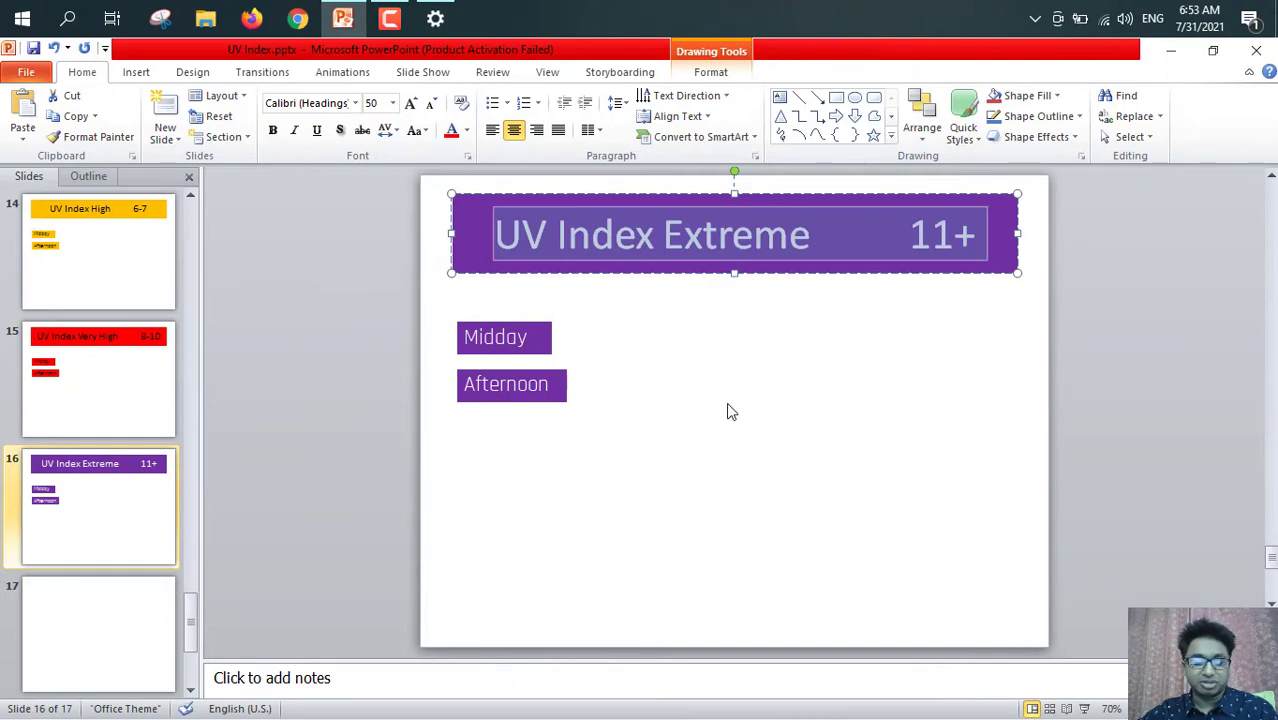
pyautogui.press('super+v')
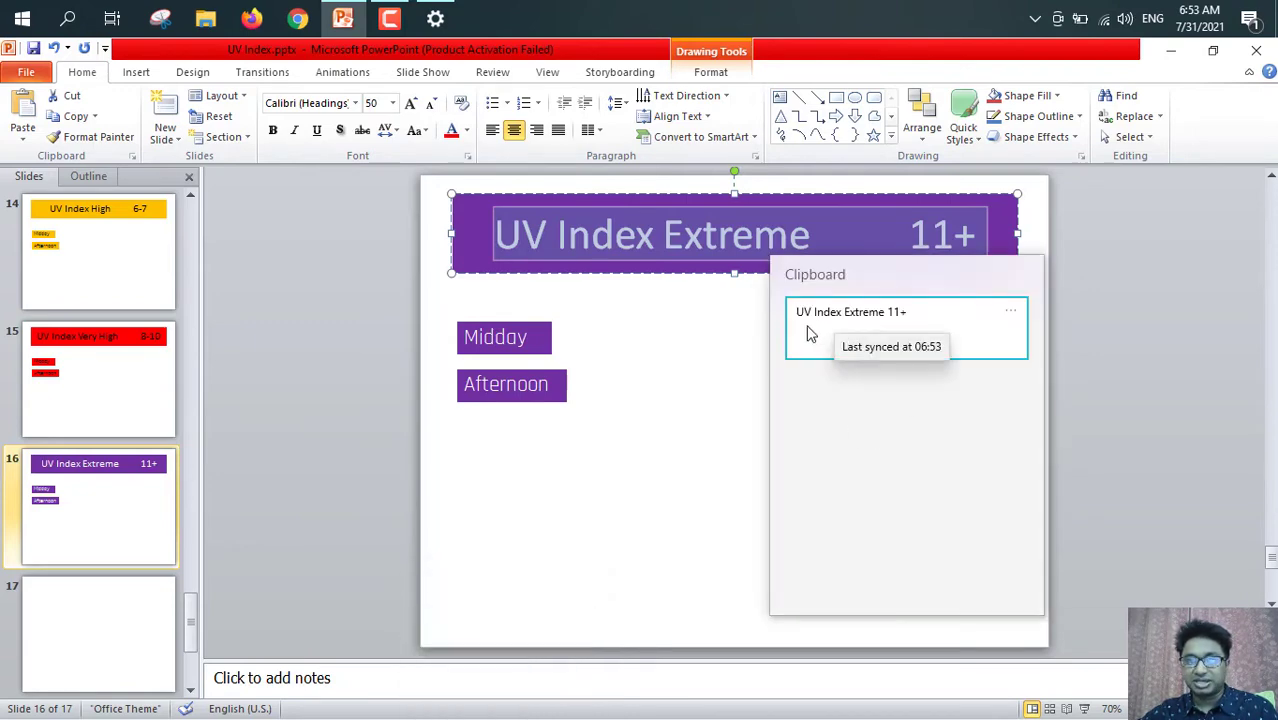
pyautogui.press('Escape')
# - Copy the words 'Midday' and 'Afternoon' from slide 16's text boxes, then view clipboard history
pyautogui.click(512, 341)
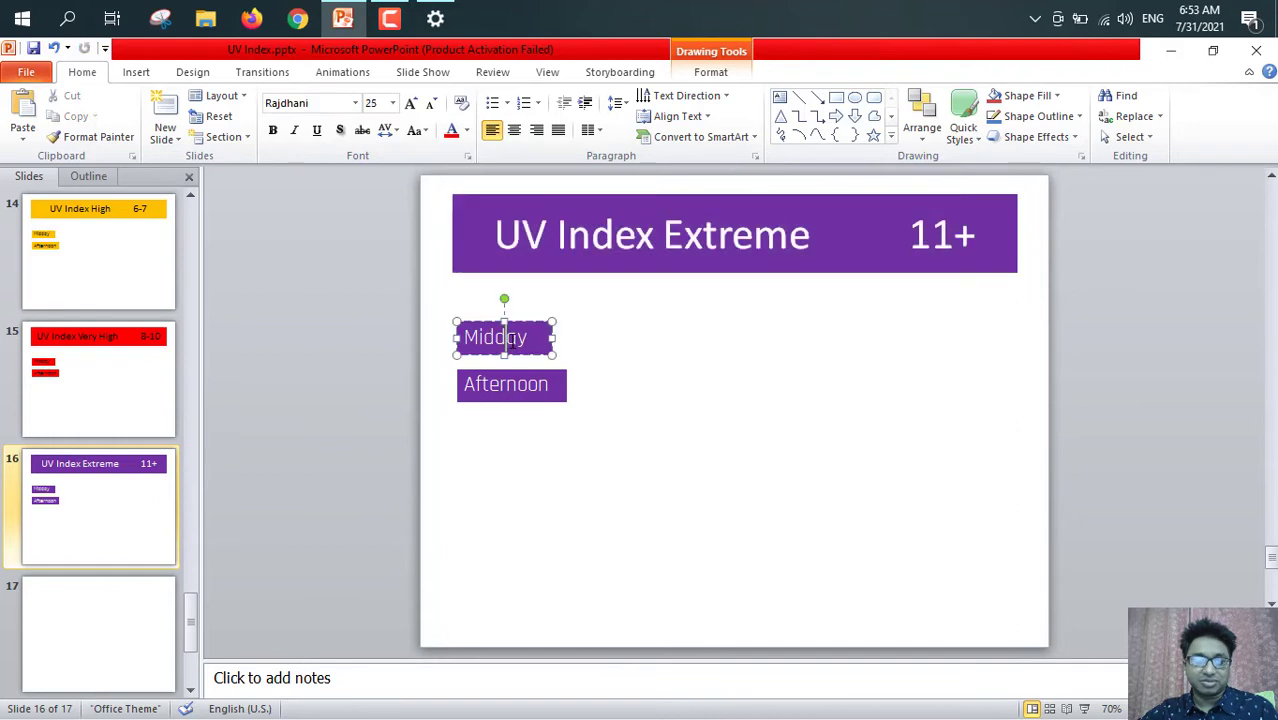
pyautogui.doubleClick(512, 341)
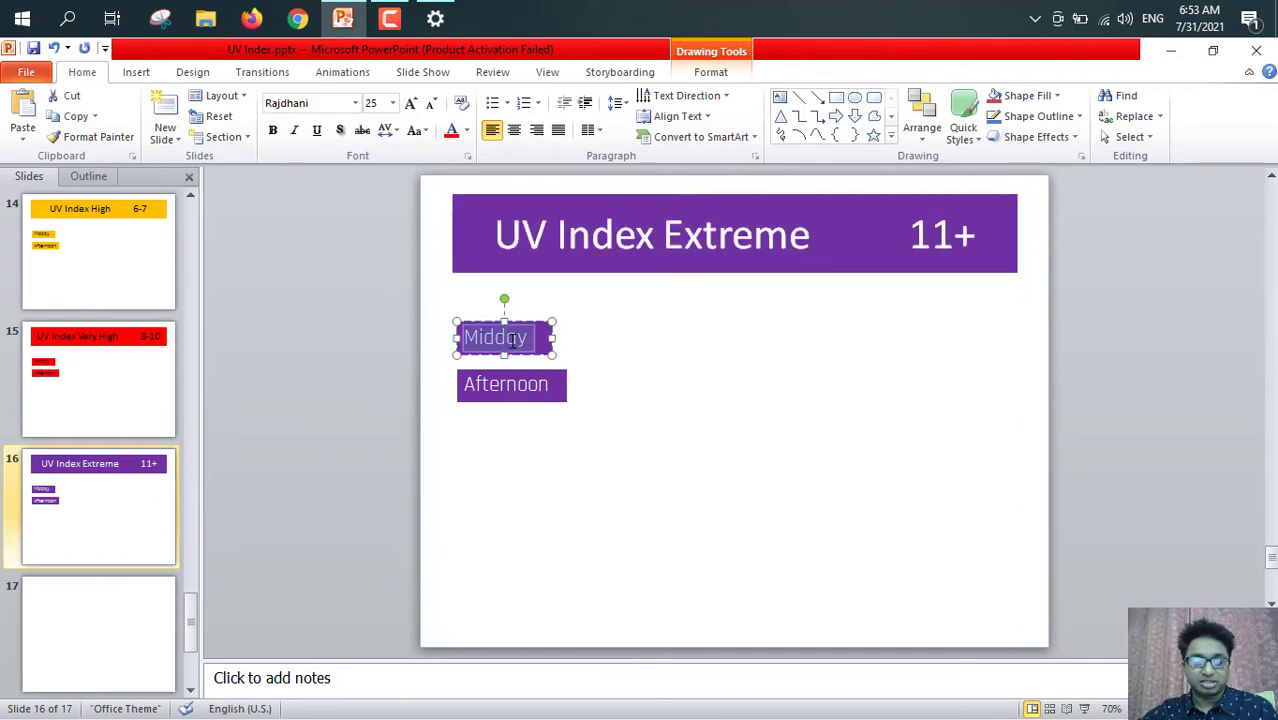
pyautogui.hotkey('ctrl', 'c')
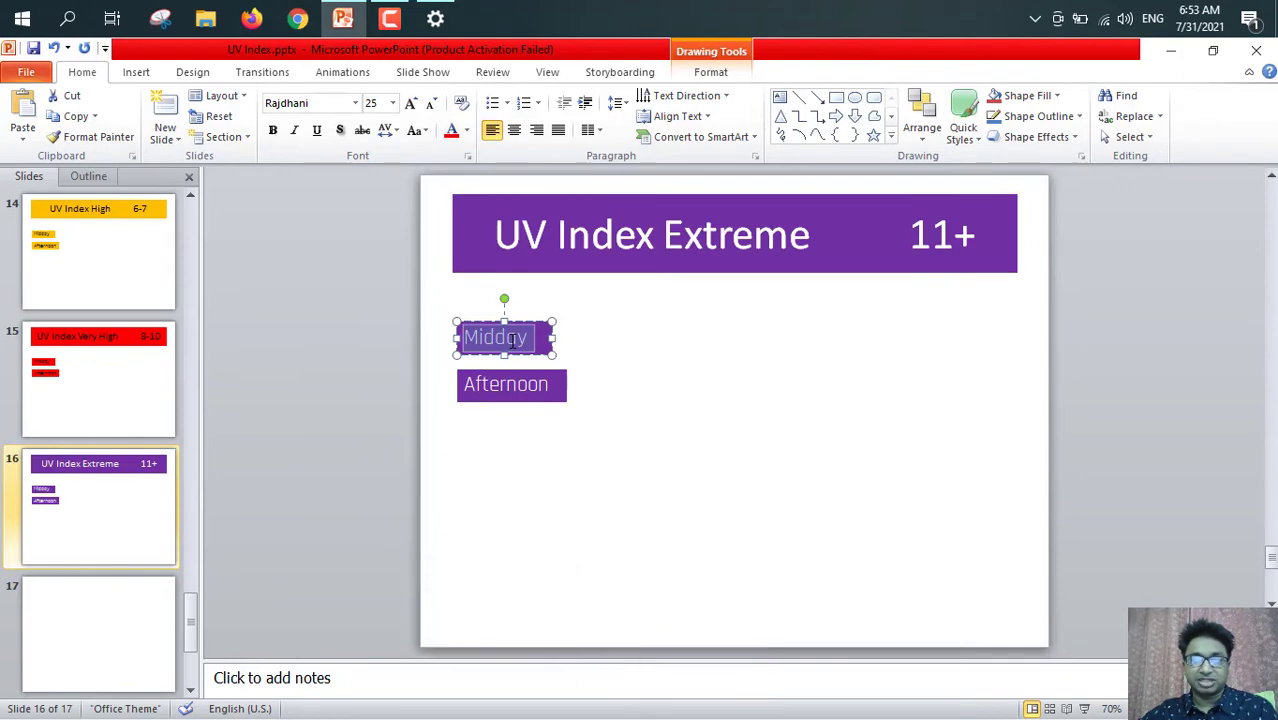
pyautogui.click(511, 388)
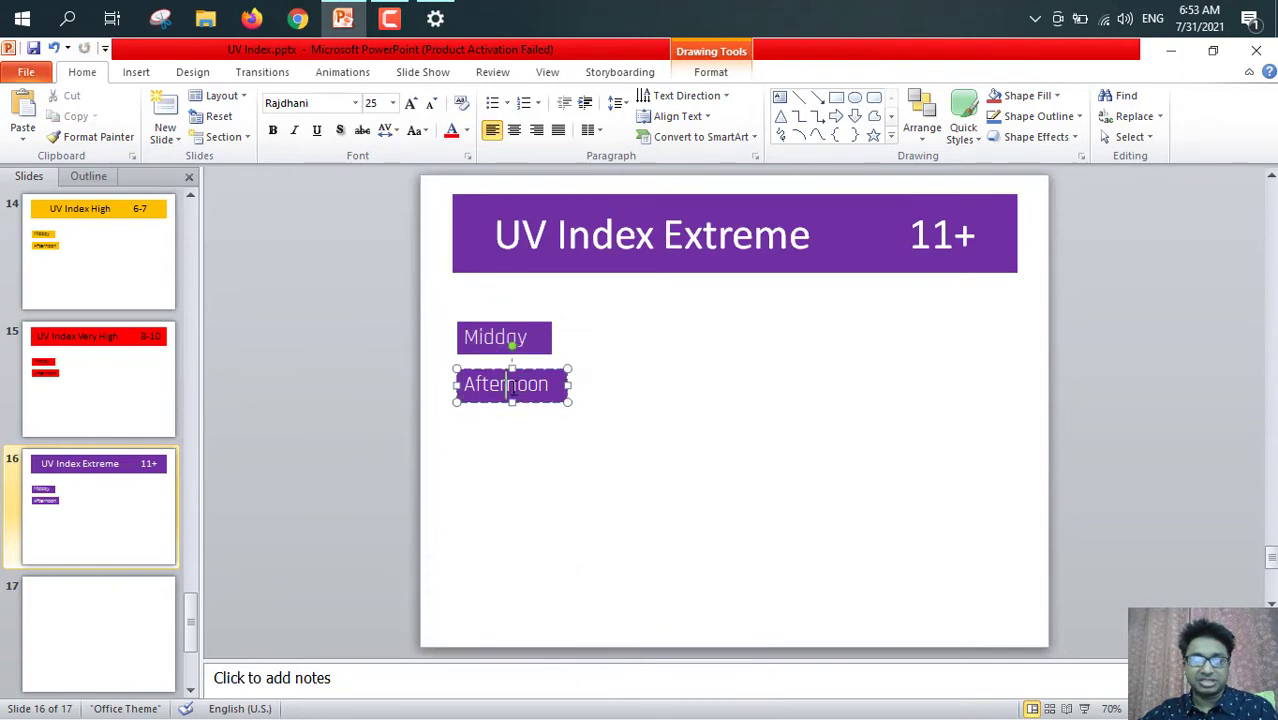
pyautogui.doubleClick(511, 382)
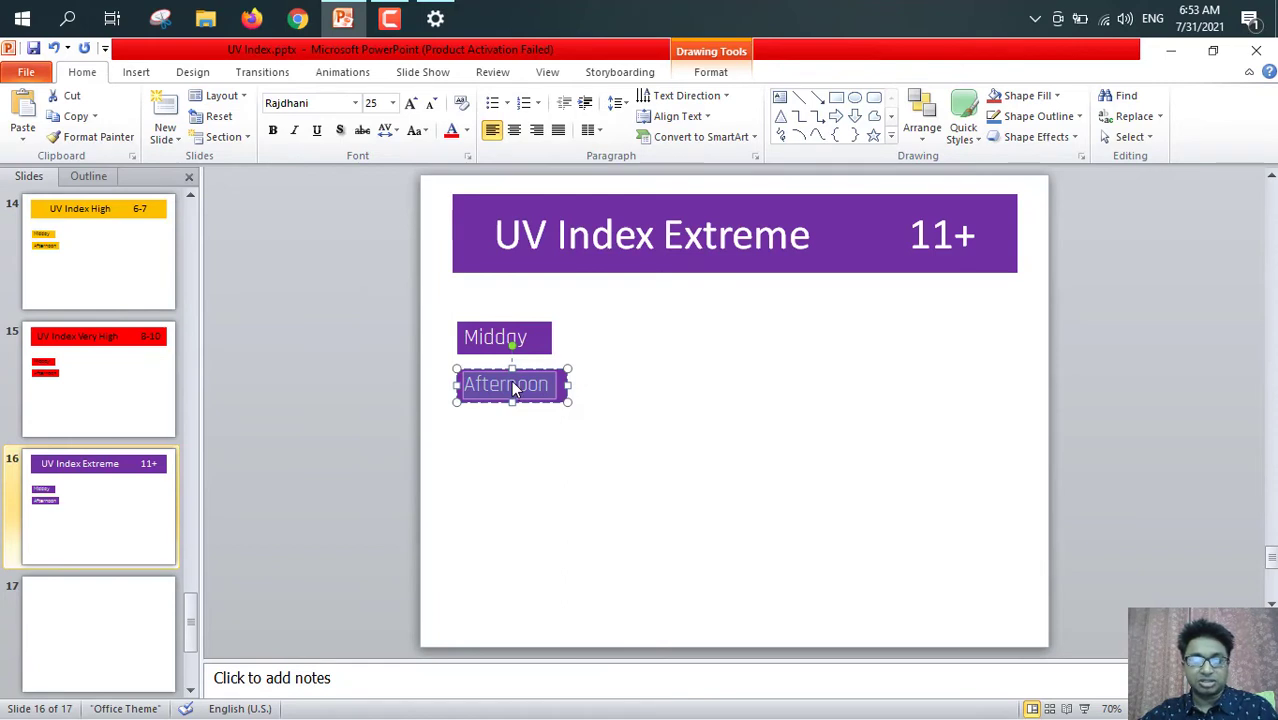
pyautogui.hotkey('ctrl', 'c')
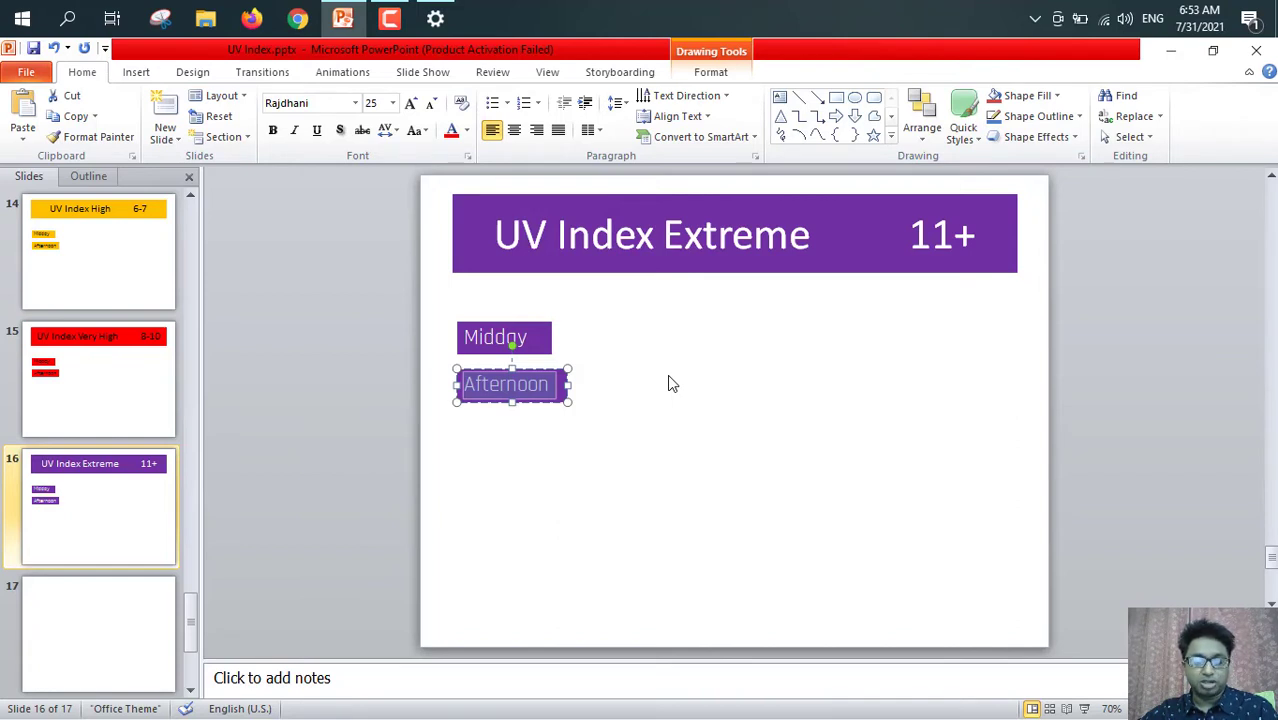
pyautogui.press('super+v')
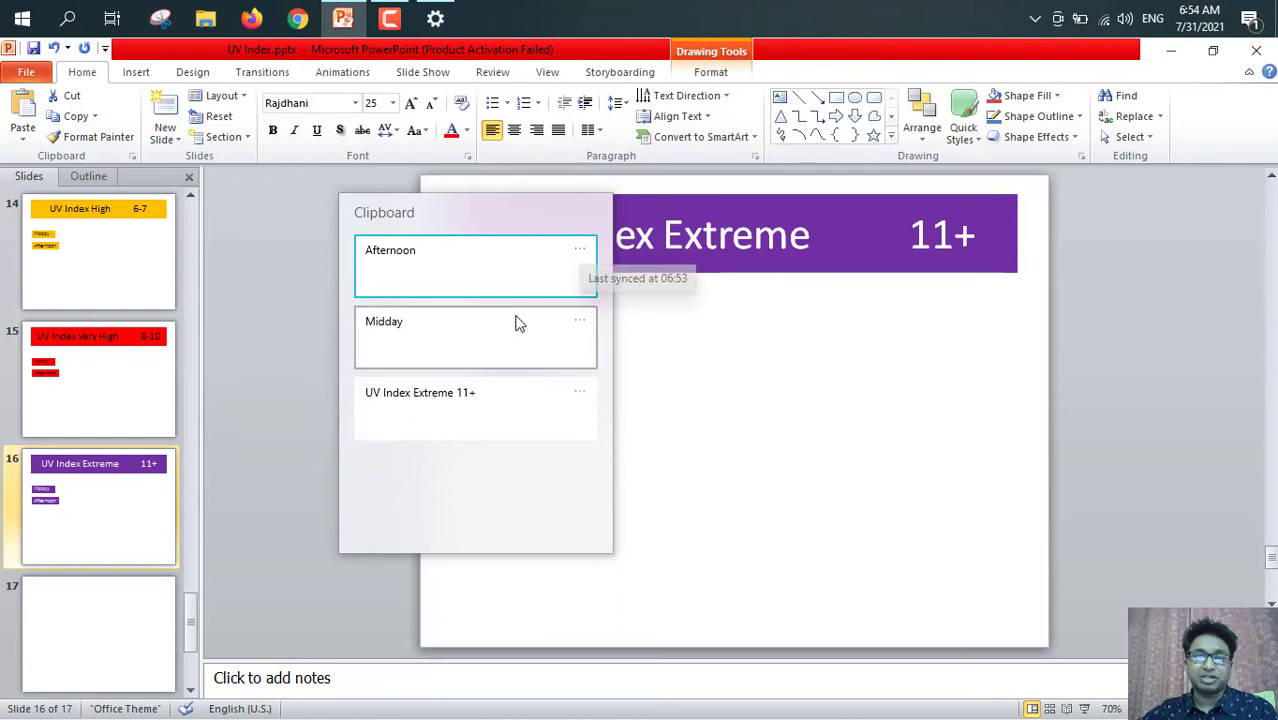
# - Pin the Afternoon entry in the clipboard history
pyautogui.click(579, 250)
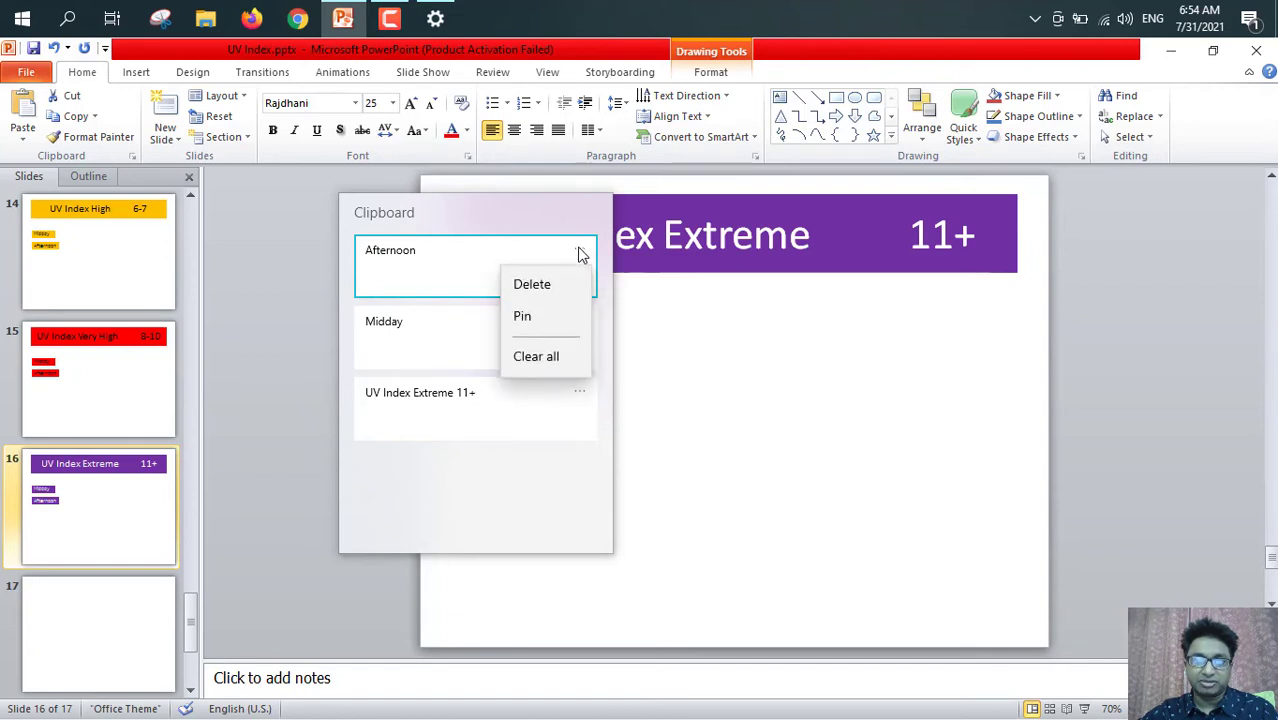
pyautogui.click(527, 318)
pyautogui.click(580, 250)
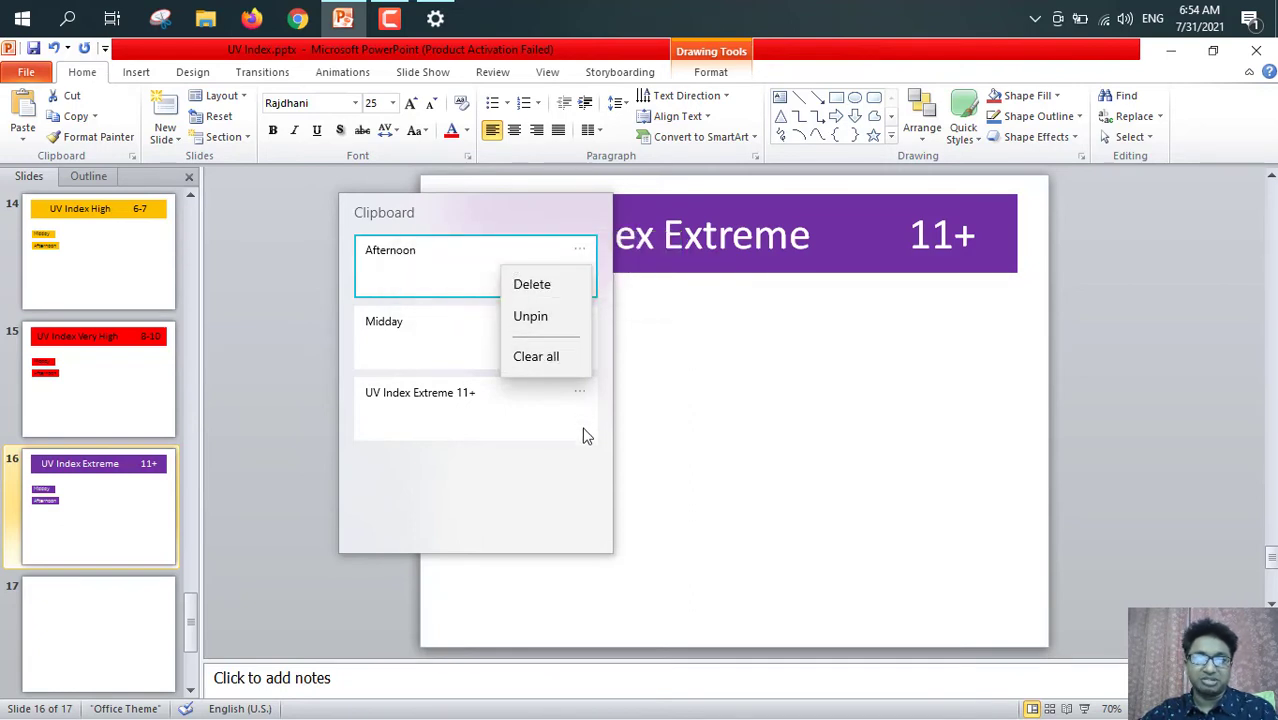
pyautogui.click(539, 450)
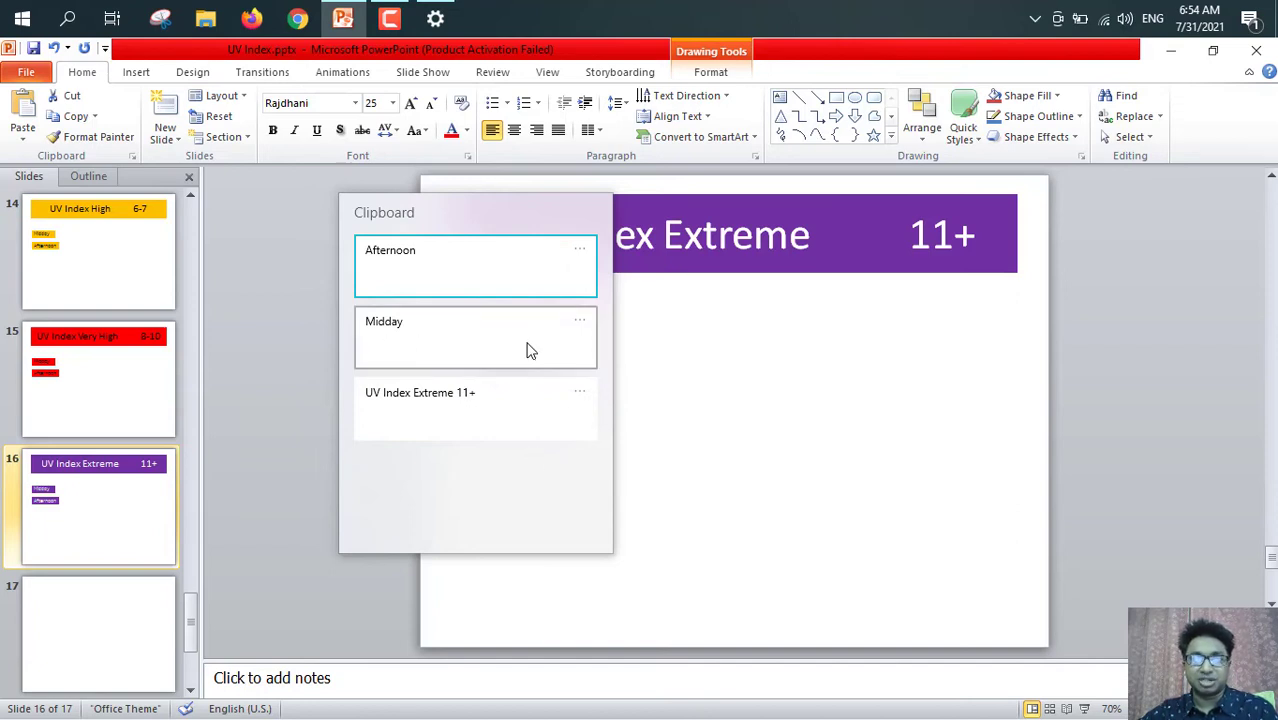
# - Pin the Midday entry and dismiss the clipboard history panel
pyautogui.click(580, 324)
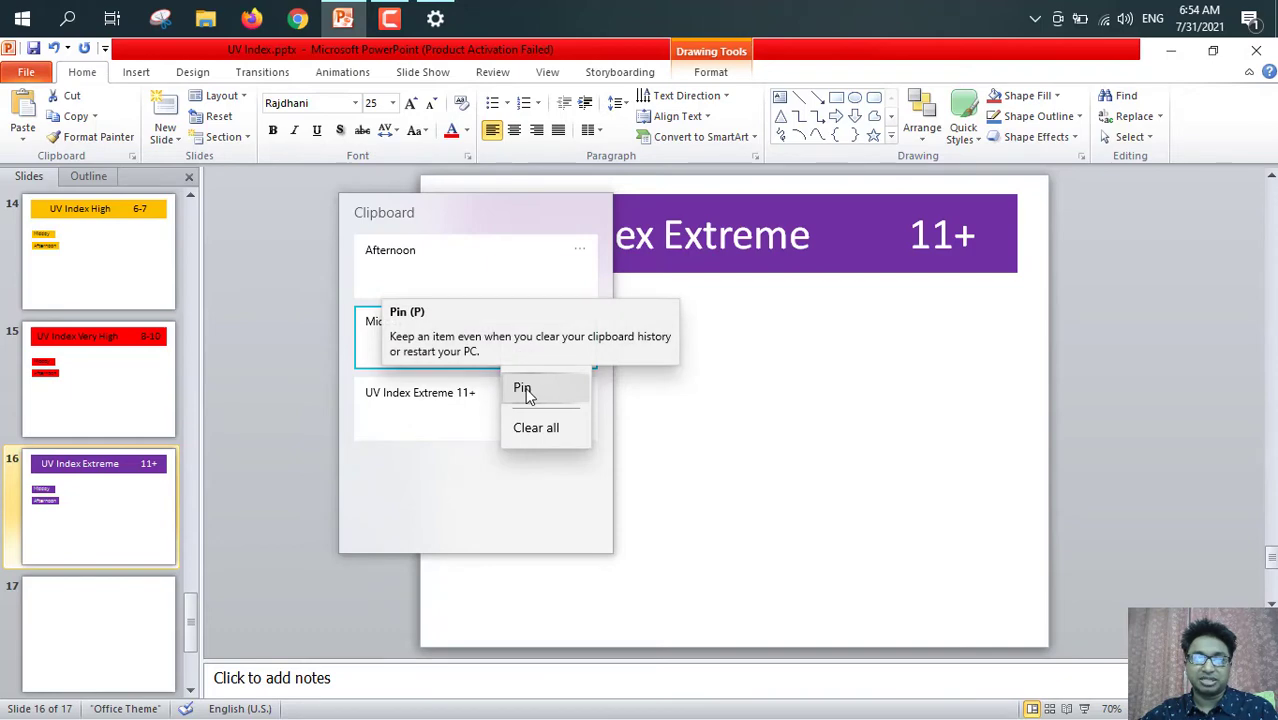
pyautogui.click(525, 390)
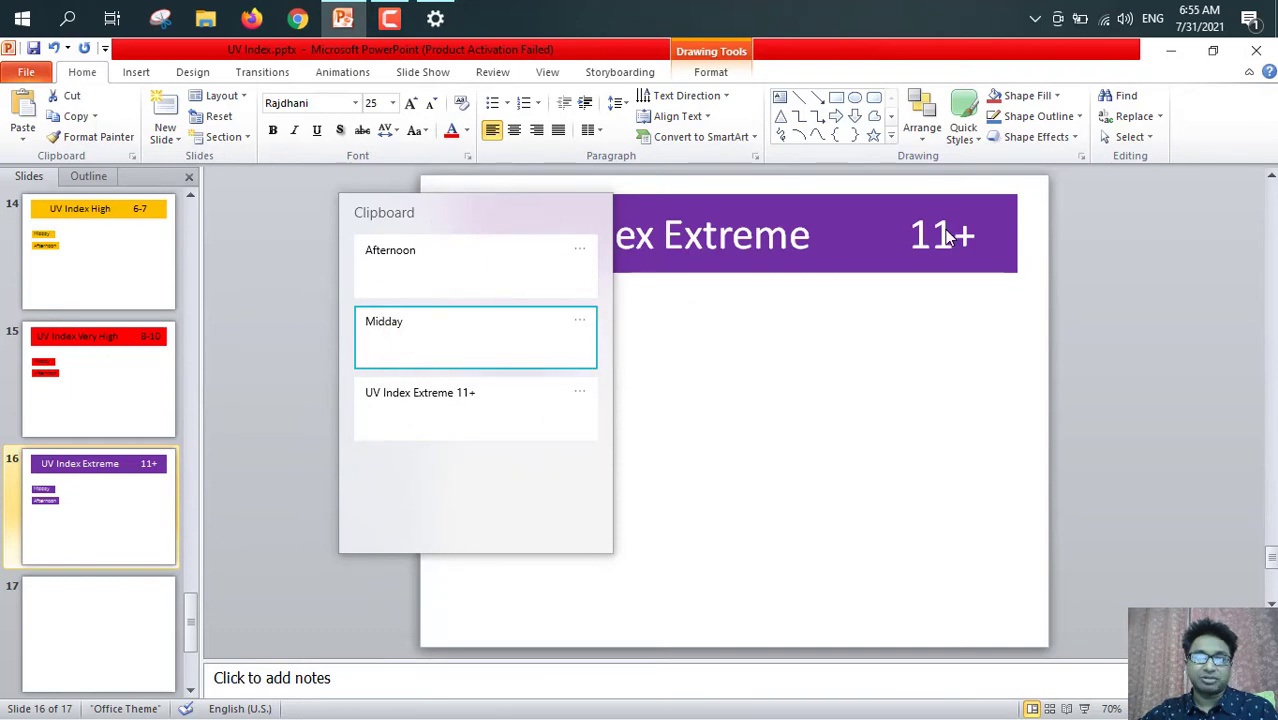
pyautogui.click(537, 188)
pyautogui.scroll(-1, 108, 414)
# - On blank slide 17, paste 'UV Index Extreme 11+' from clipboard history as the title
pyautogui.click(114, 516)
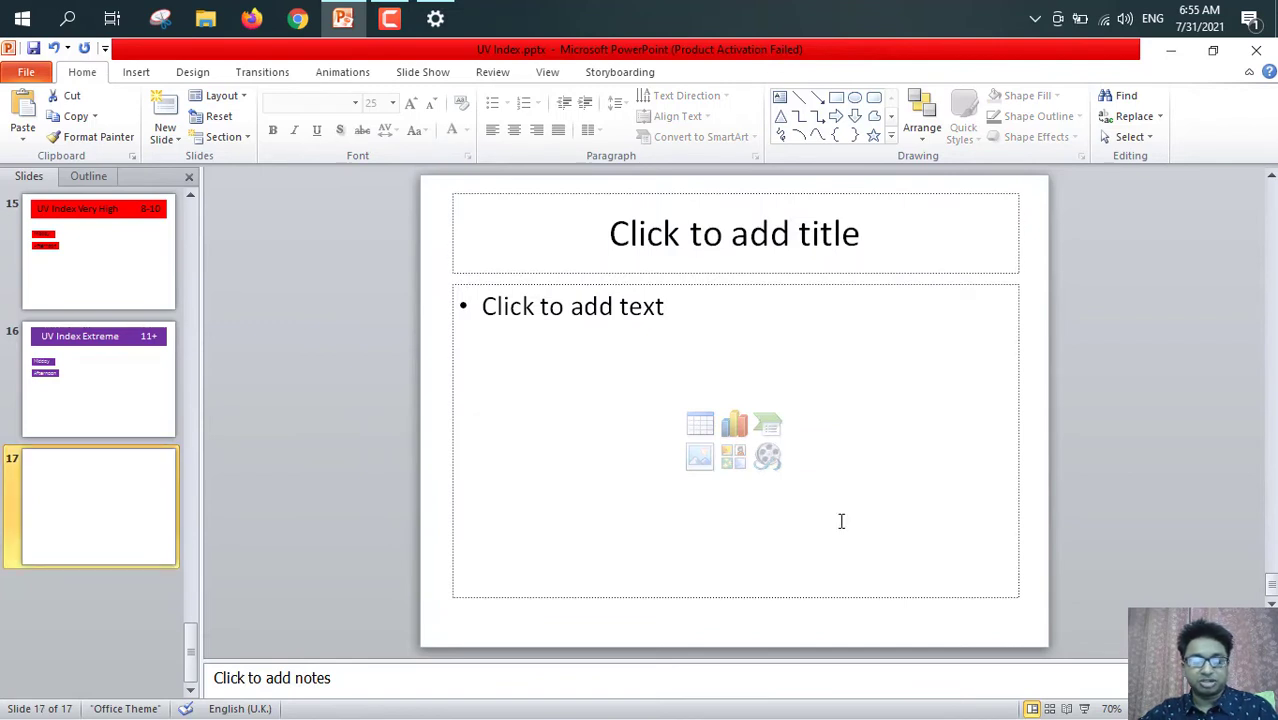
pyautogui.press('super+v')
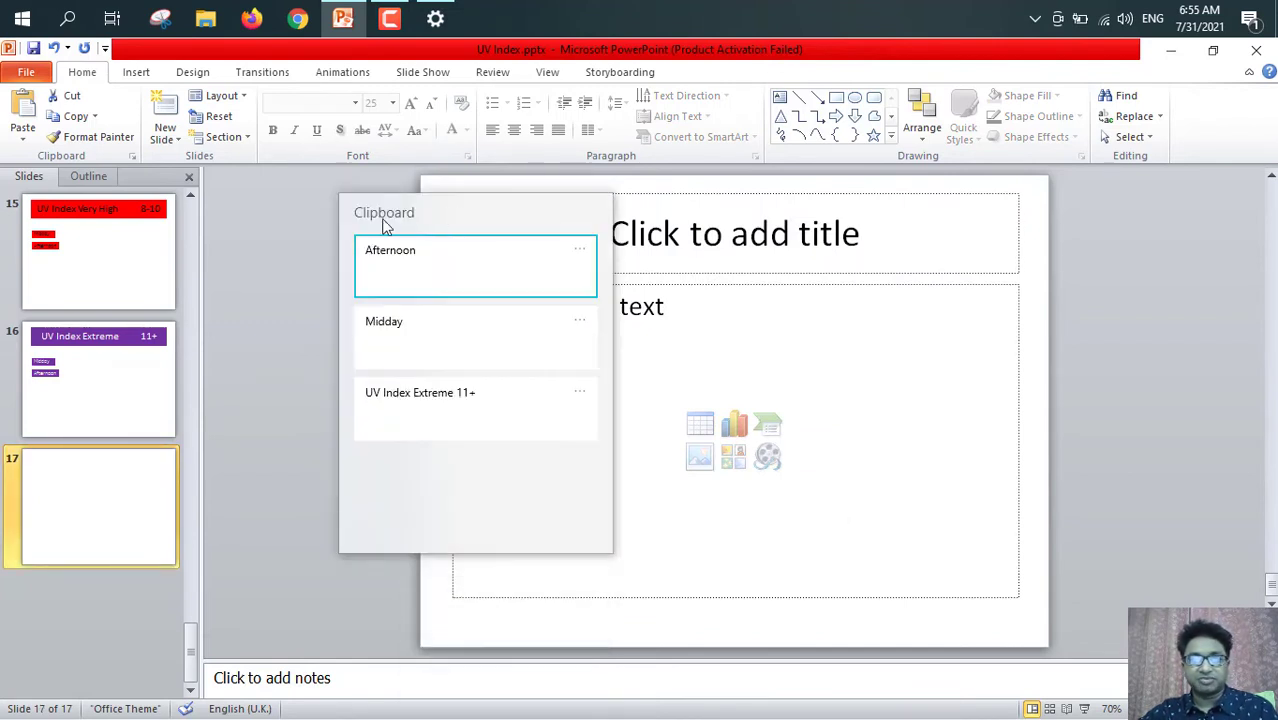
pyautogui.click(246, 307)
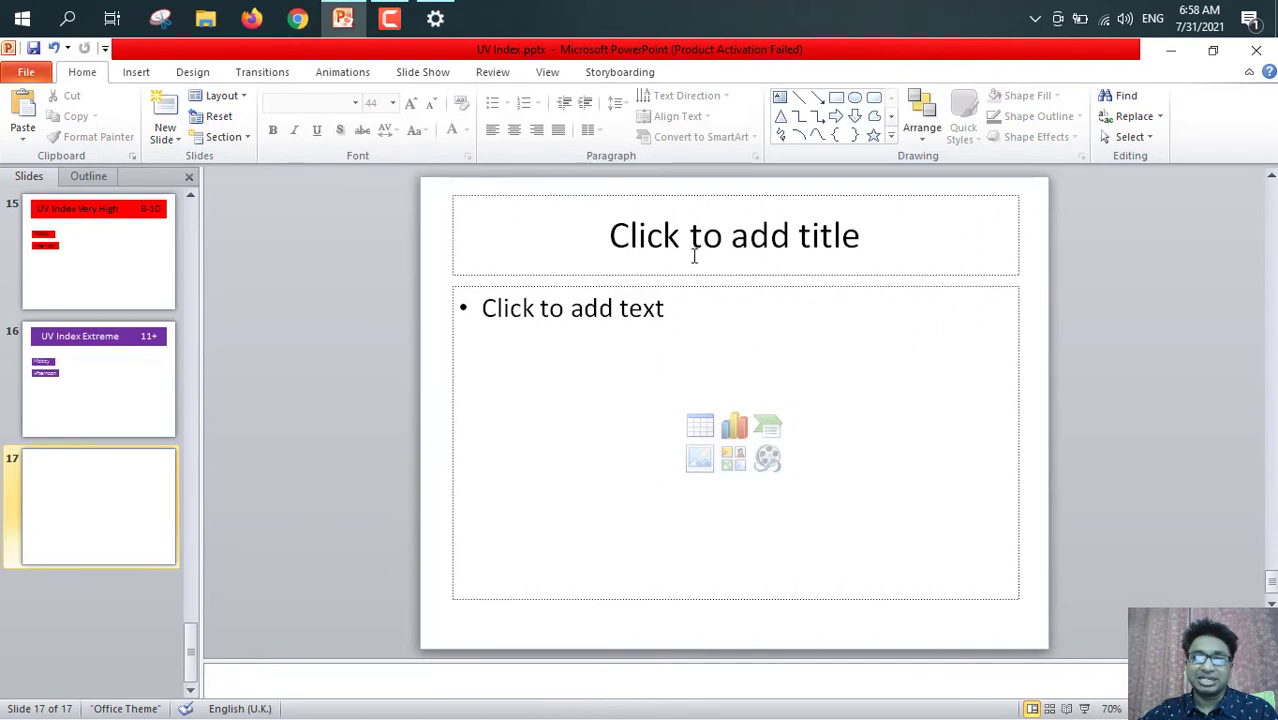
pyautogui.click(730, 240)
pyautogui.press('super+v')
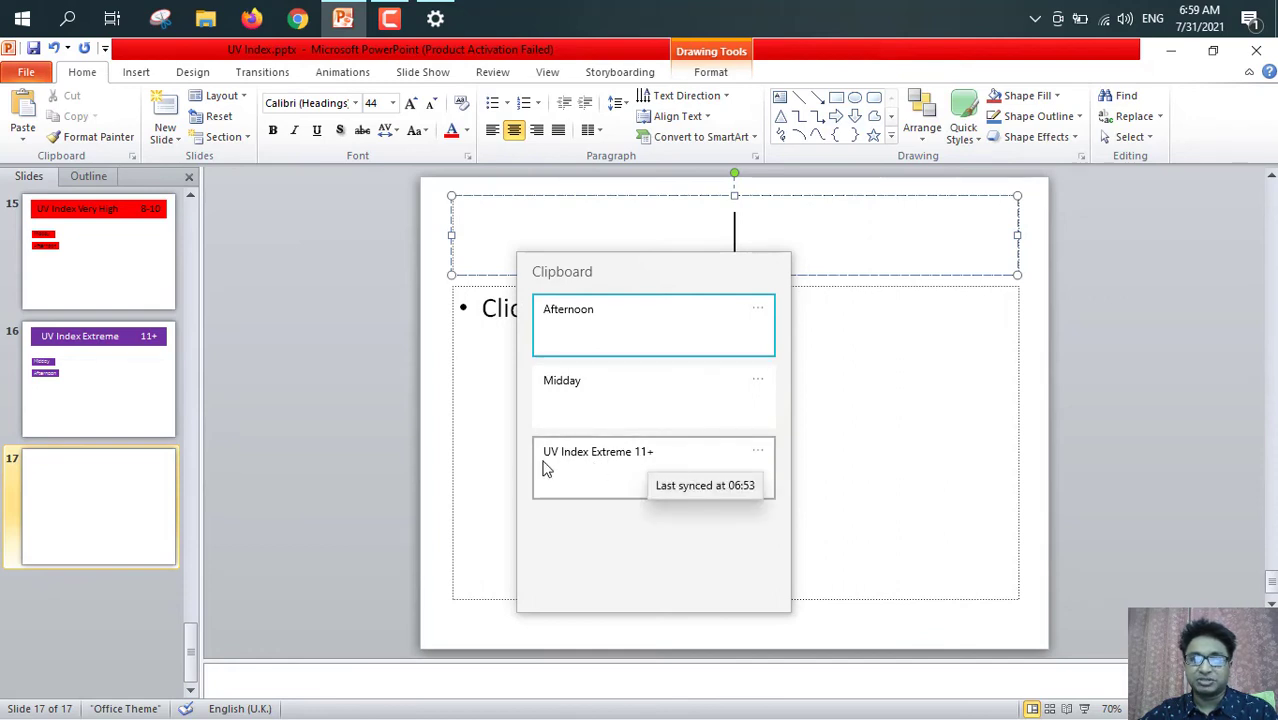
pyautogui.click(641, 475)
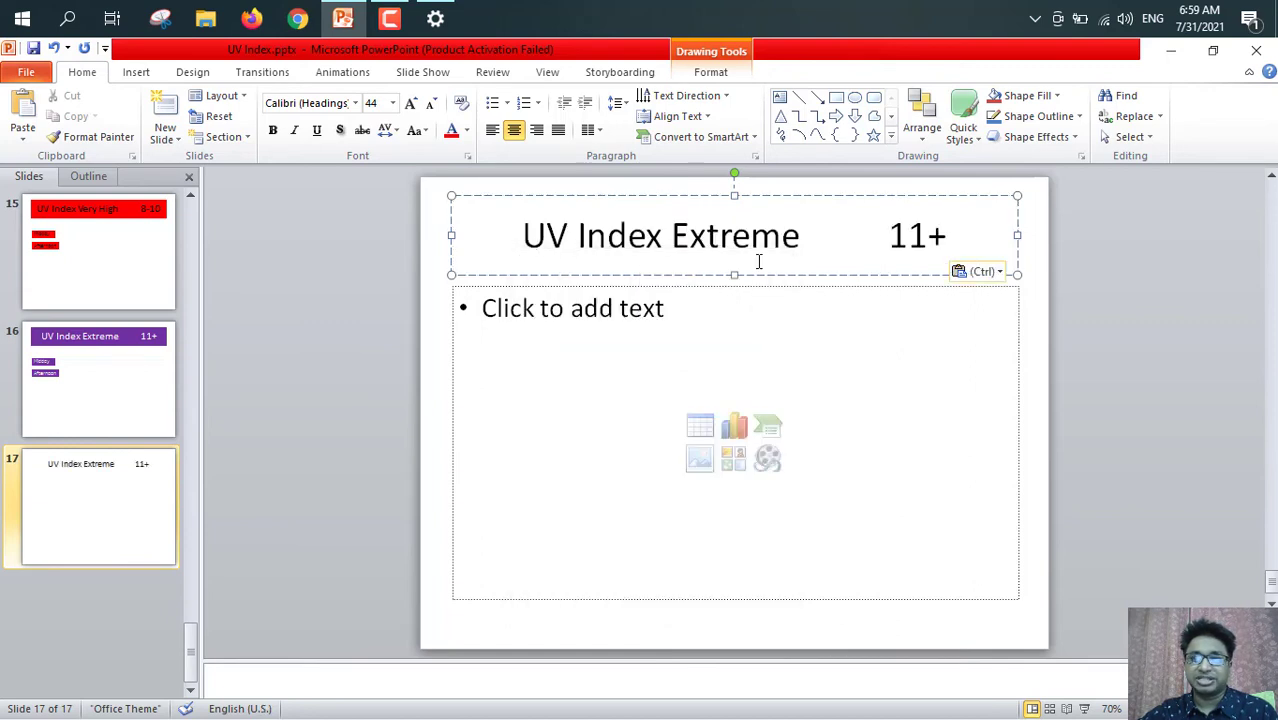
# - Paste Afternoon and Midday from clipboard history as the body's two bullets
pyautogui.click(521, 313)
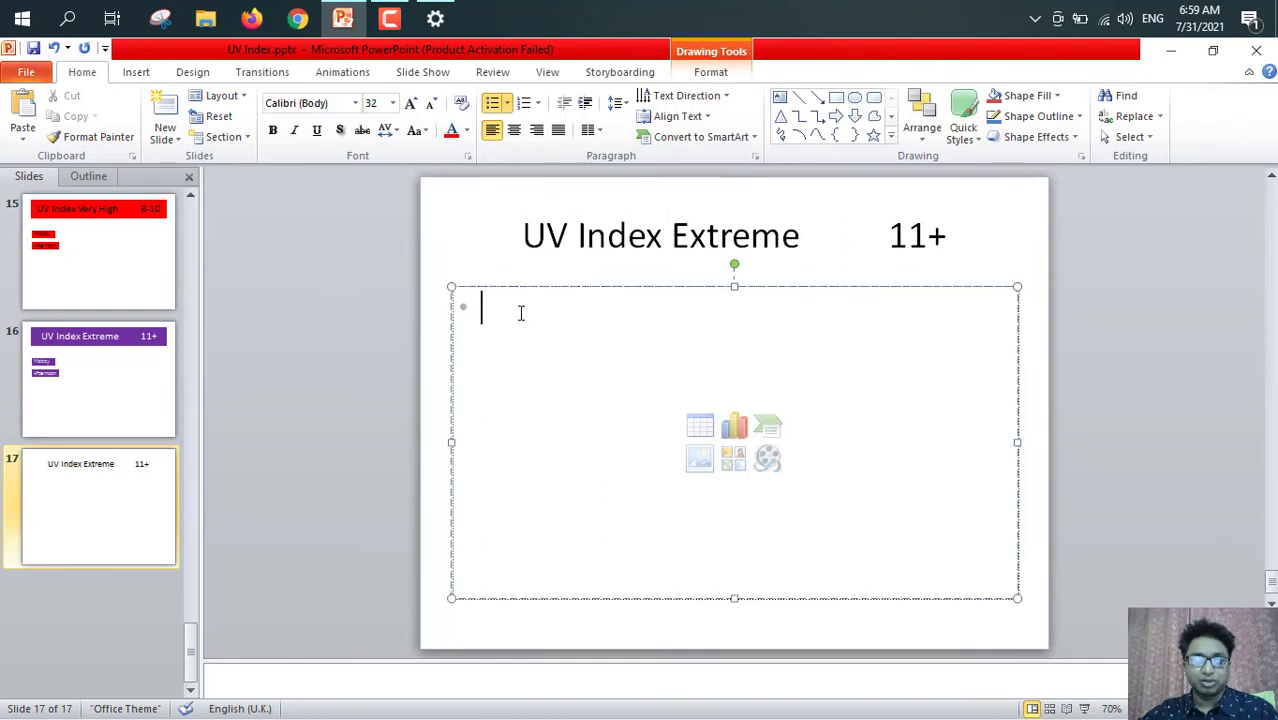
pyautogui.press('super+v')
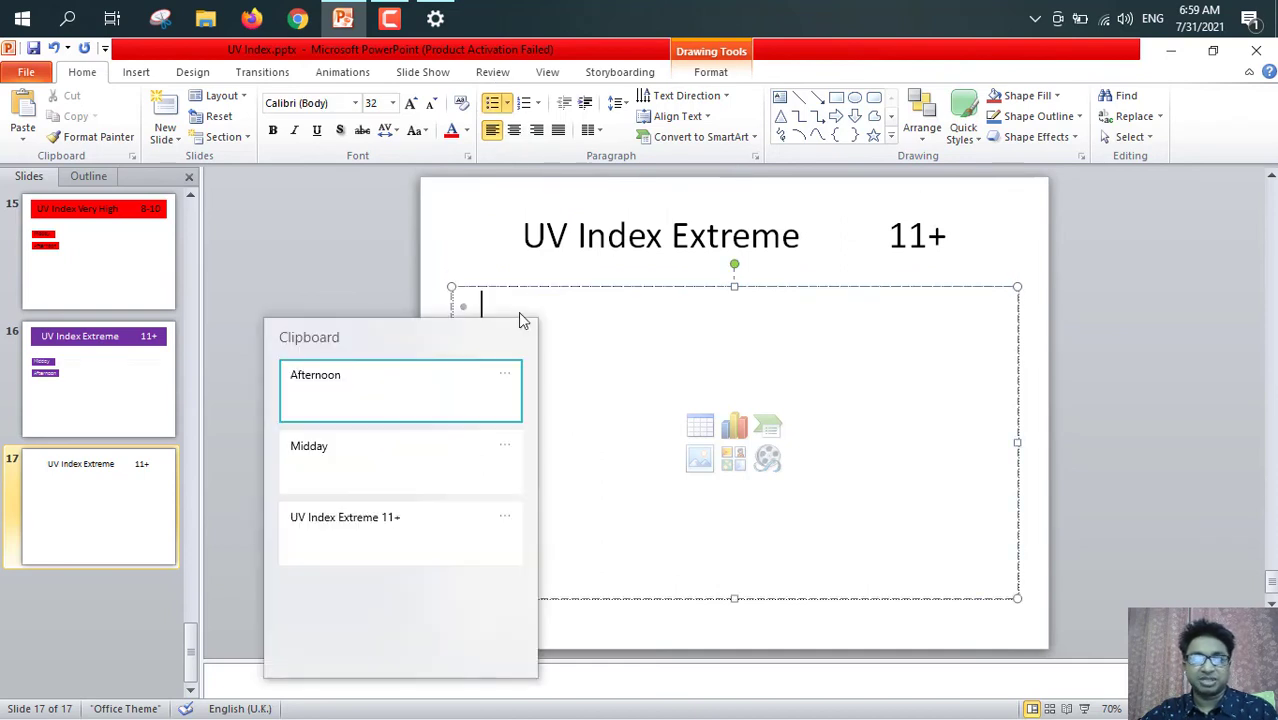
pyautogui.click(402, 388)
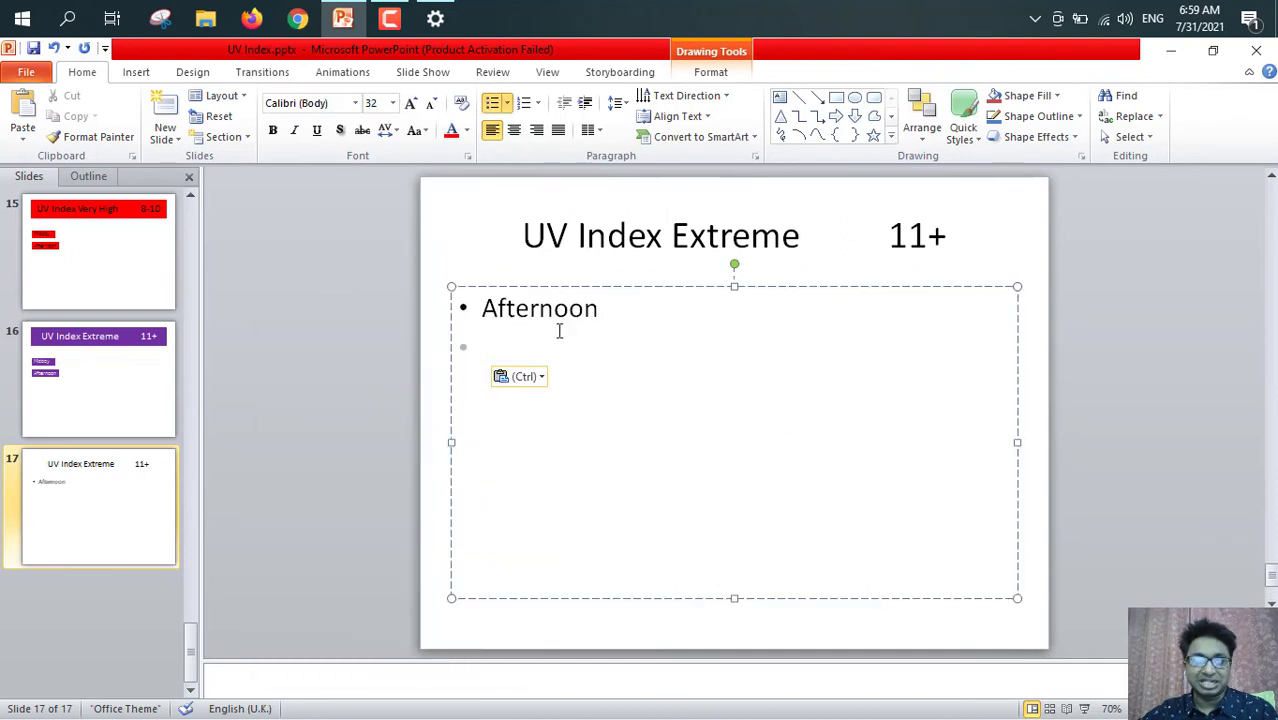
pyautogui.press('super+v')
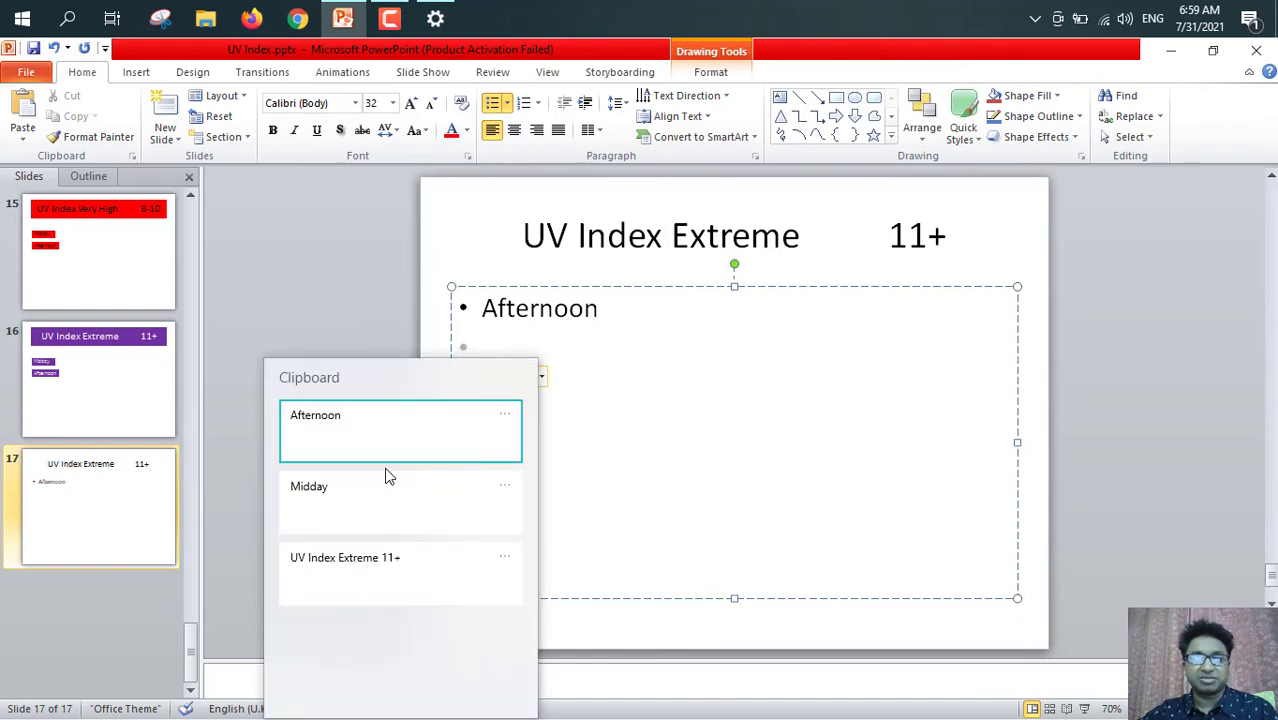
pyautogui.click(365, 498)
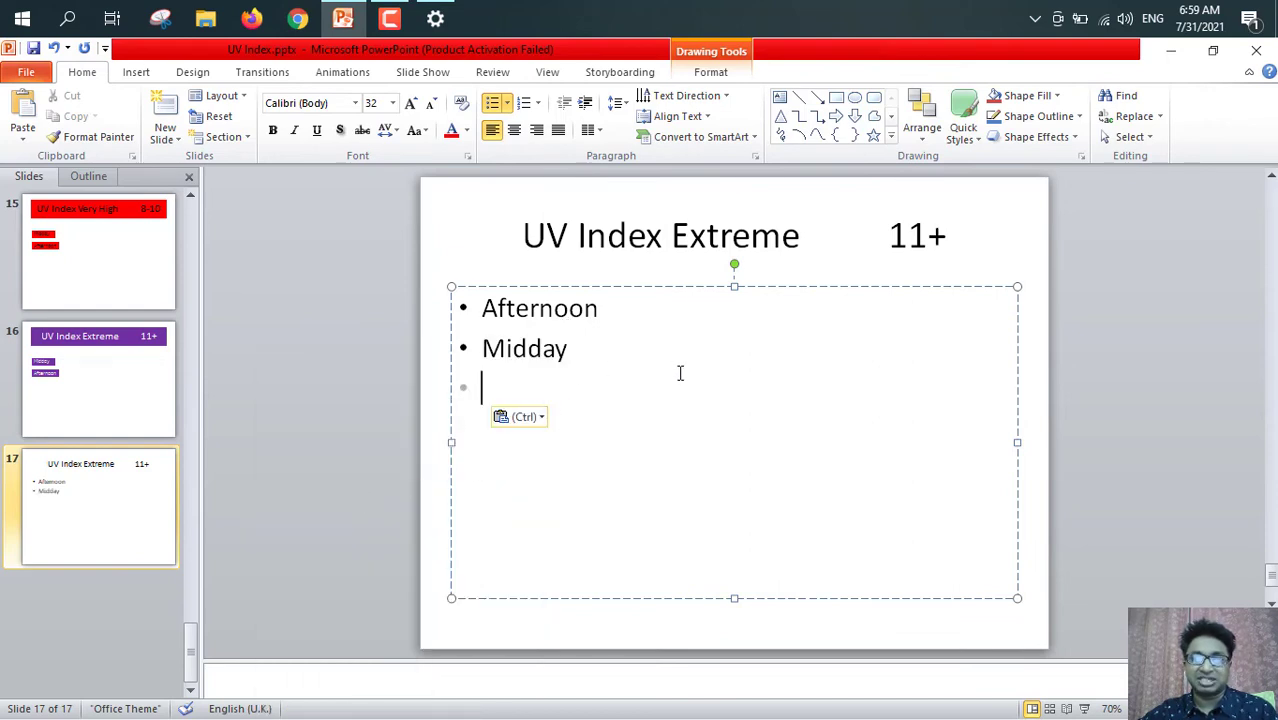